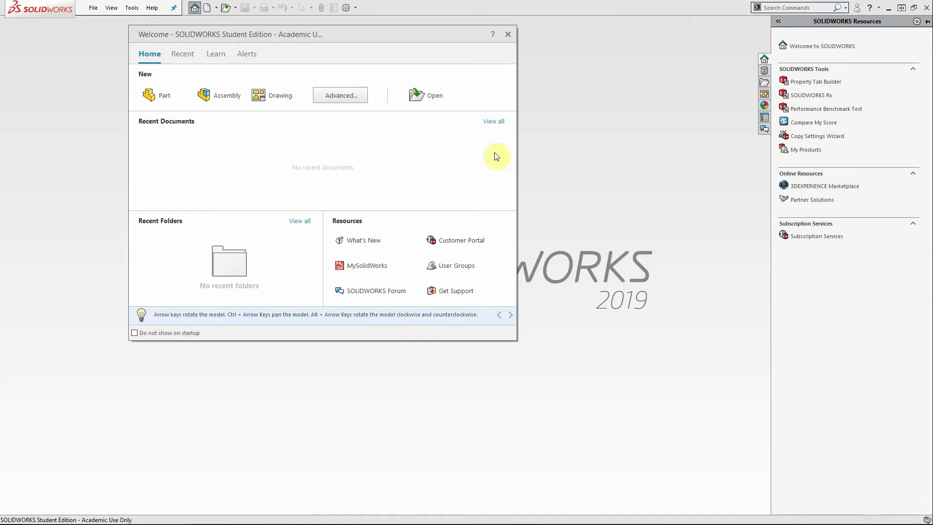
Create a new blank part document, Part1, from the Welcome dialog
left_click(153, 101)
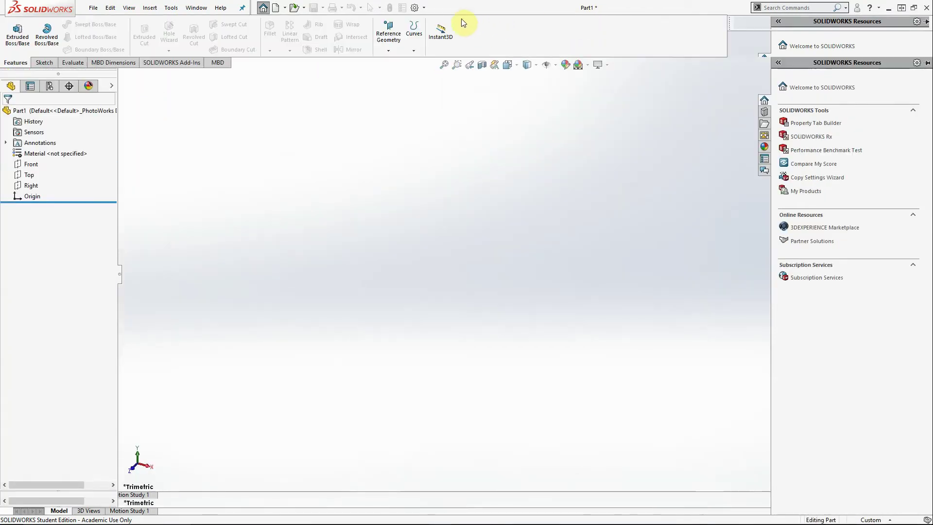
In Document Properties, set the drafting standard to ANSI and the units to MMGS
left_click(424, 8)
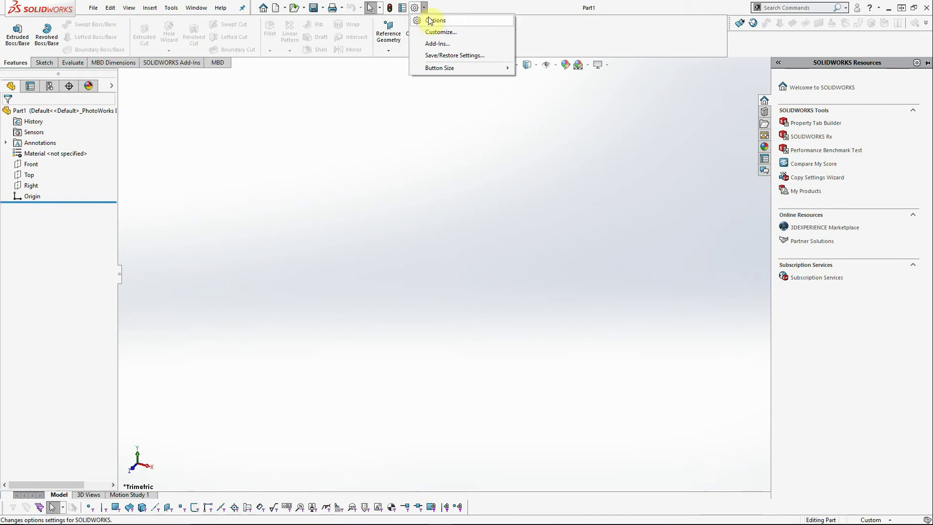
left_click(430, 20)
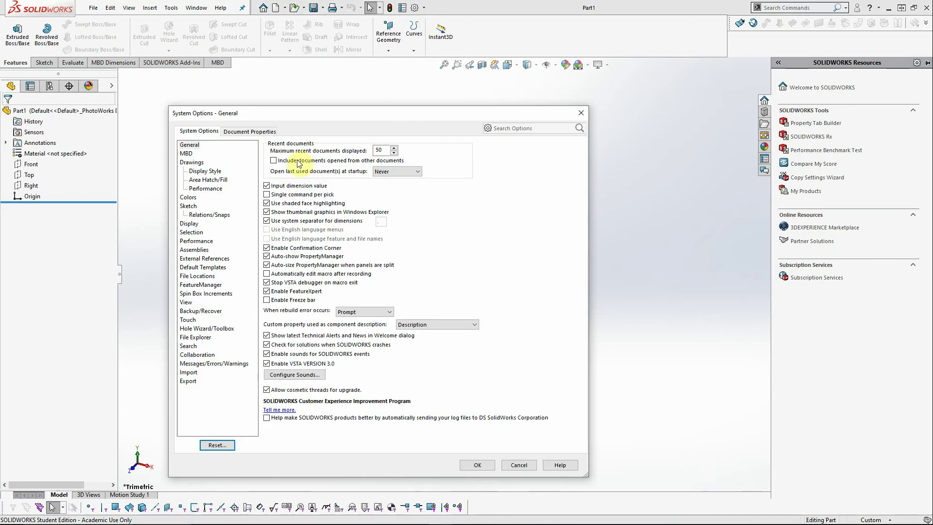
left_click(267, 134)
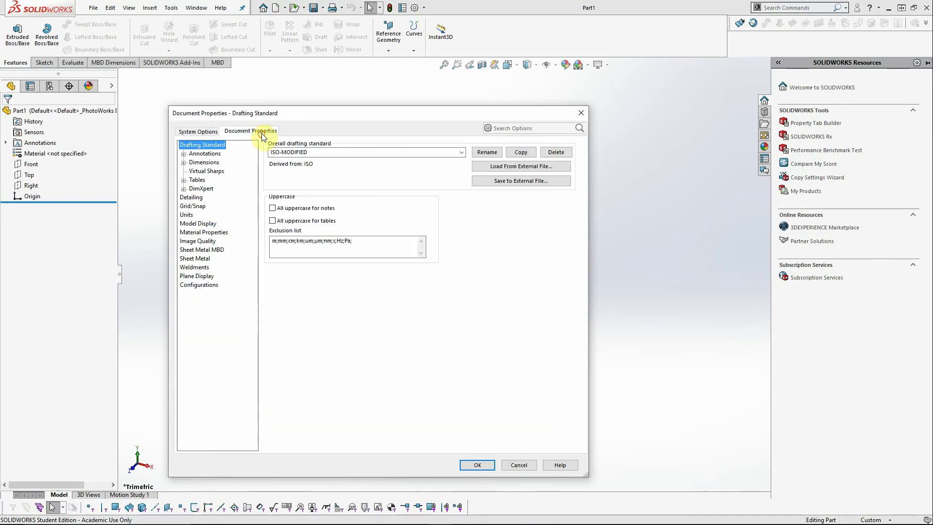
left_click(462, 153)
left_click(454, 168)
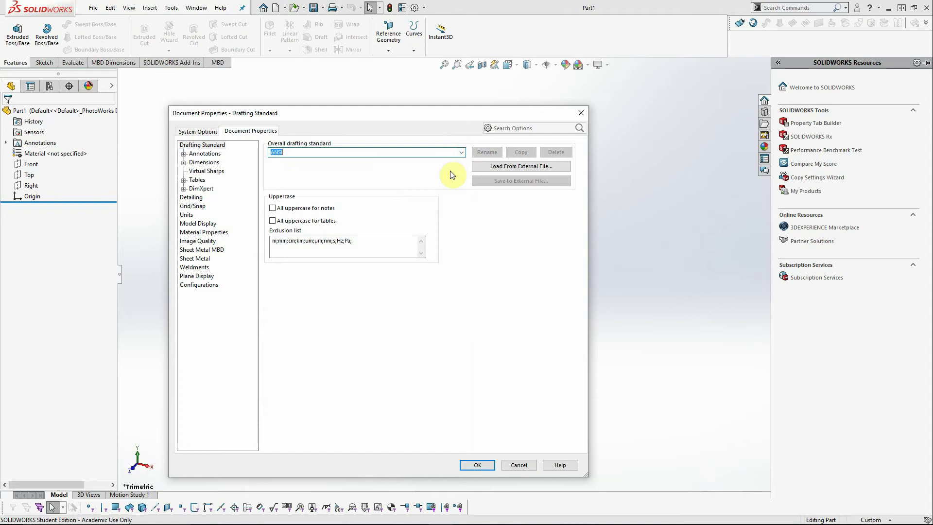
left_click(187, 215)
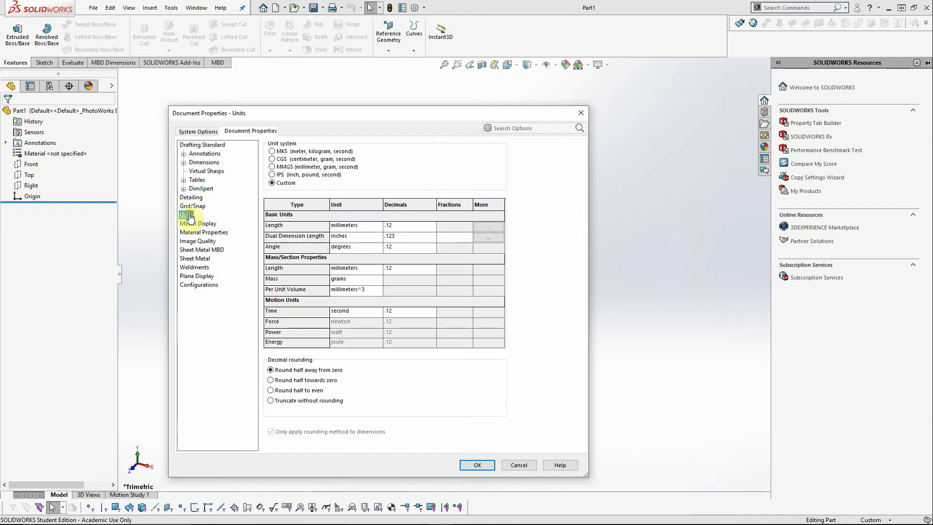
left_click(273, 167)
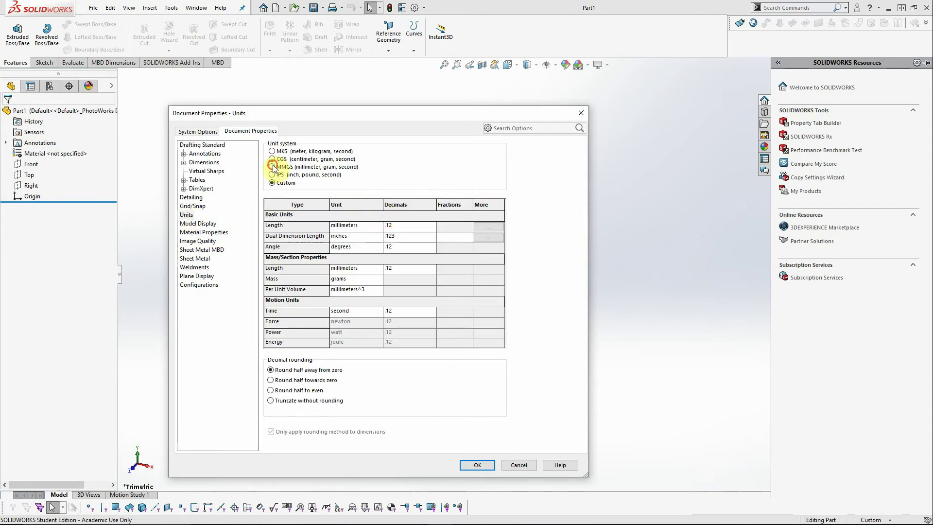
left_click(475, 466)
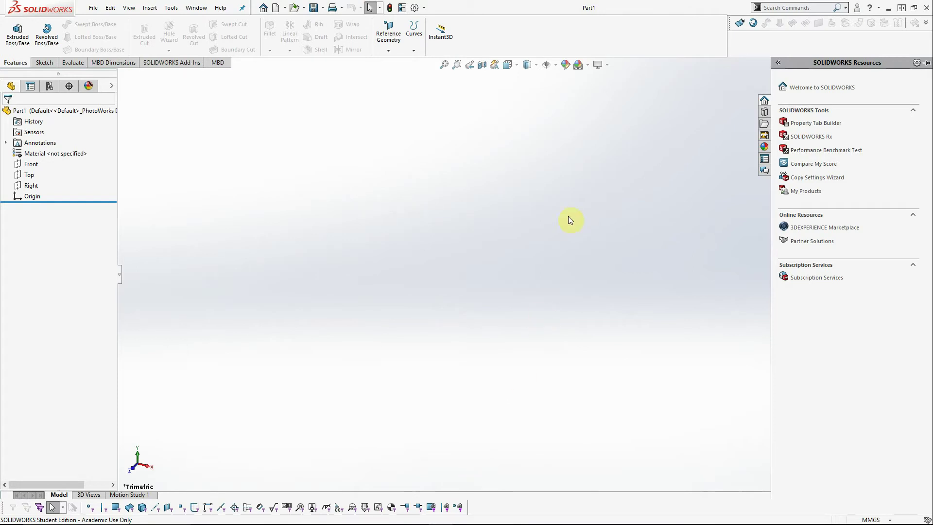
Turn on View Origins so the origin shows, and bring up the Sketch tools
left_click(556, 65)
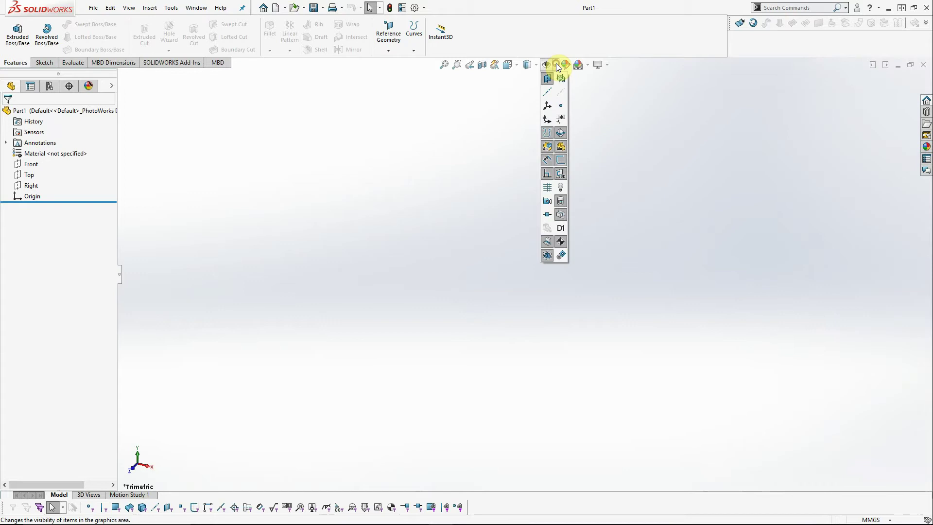
left_click(547, 120)
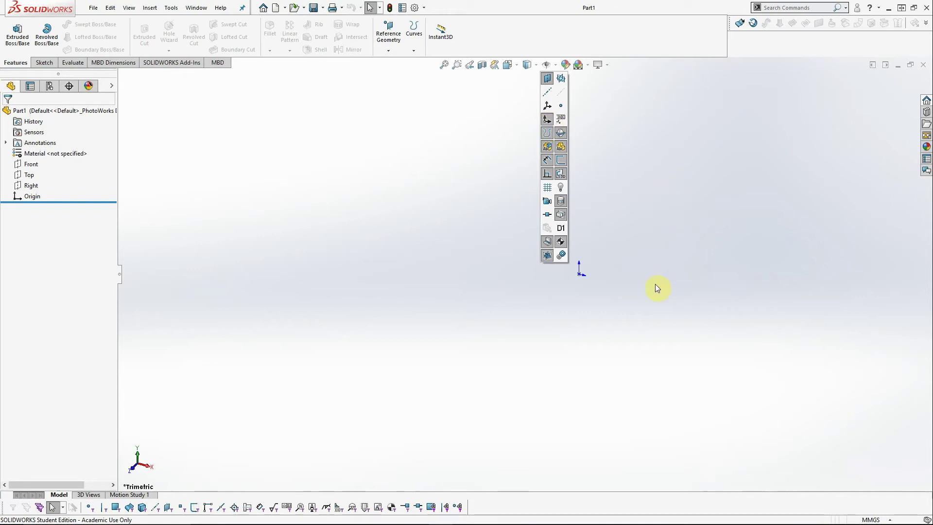
left_click(43, 62)
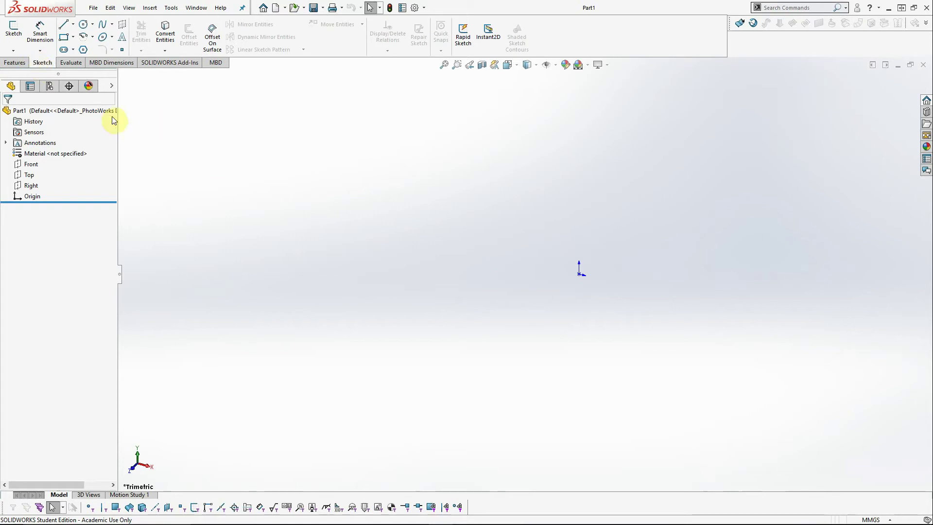
Sketch a circle of roughly 40.26 mm radius on the Front plane, centred on the origin
left_click(13, 32)
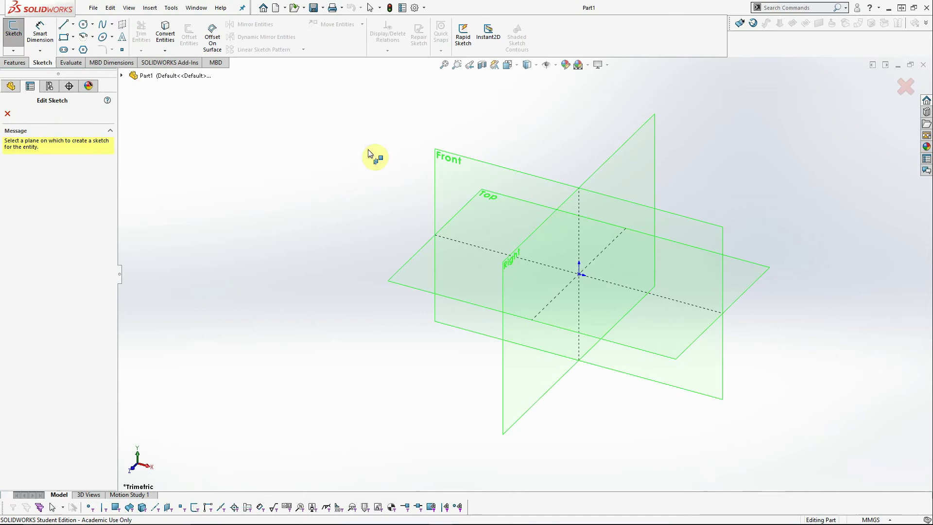
left_click(453, 178)
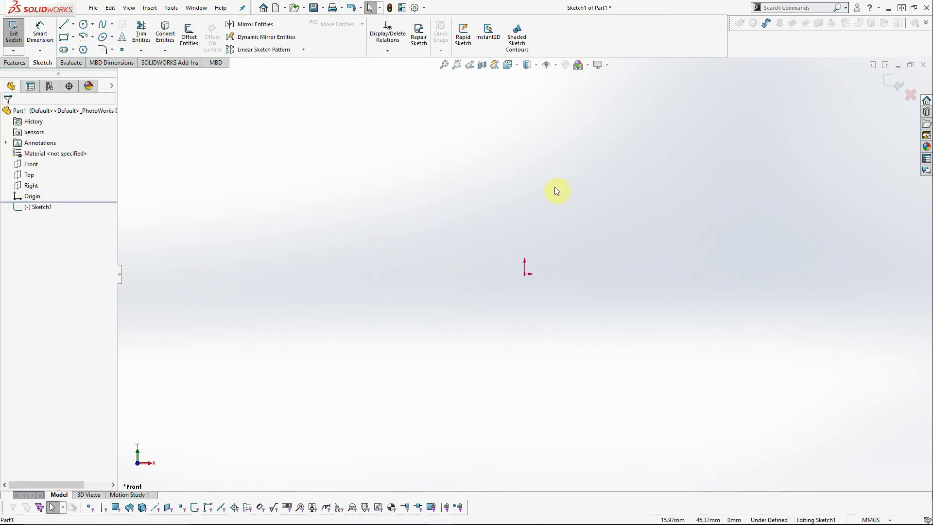
left_click(85, 25)
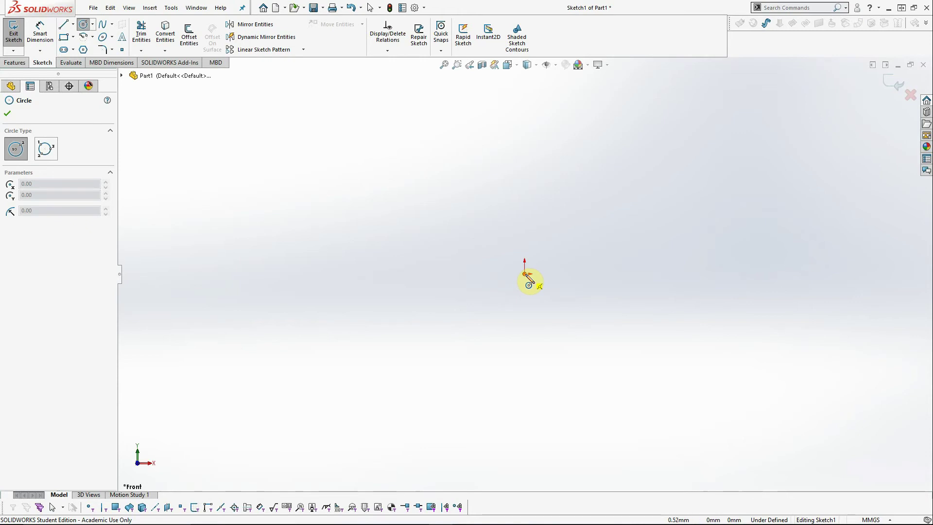
left_click(525, 273)
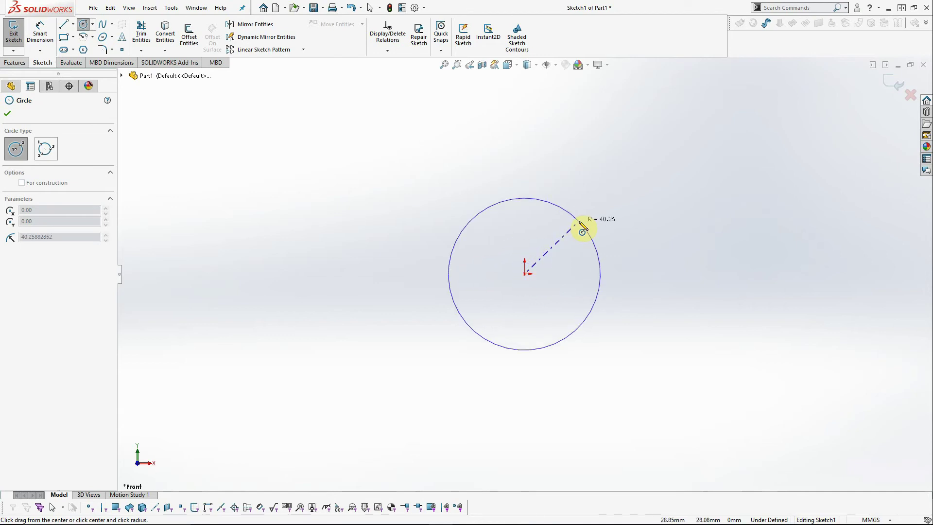
left_click(583, 232)
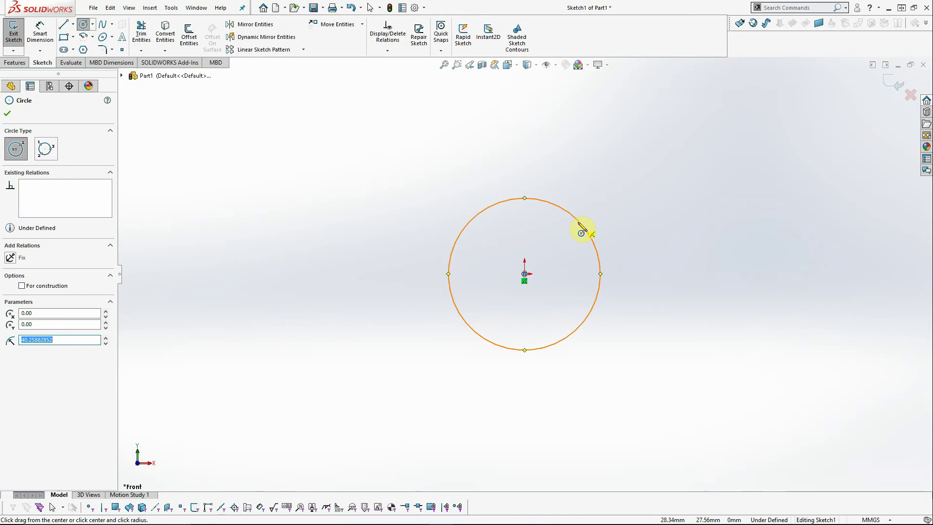
left_click(8, 113)
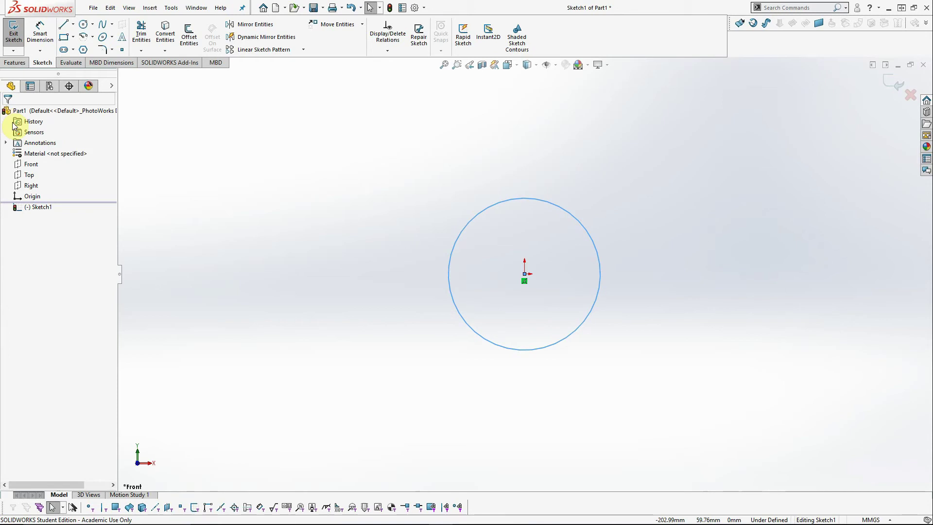
Add a Ø20 mm Smart Dimension to the circle, fully defining Sketch1
left_click(40, 35)
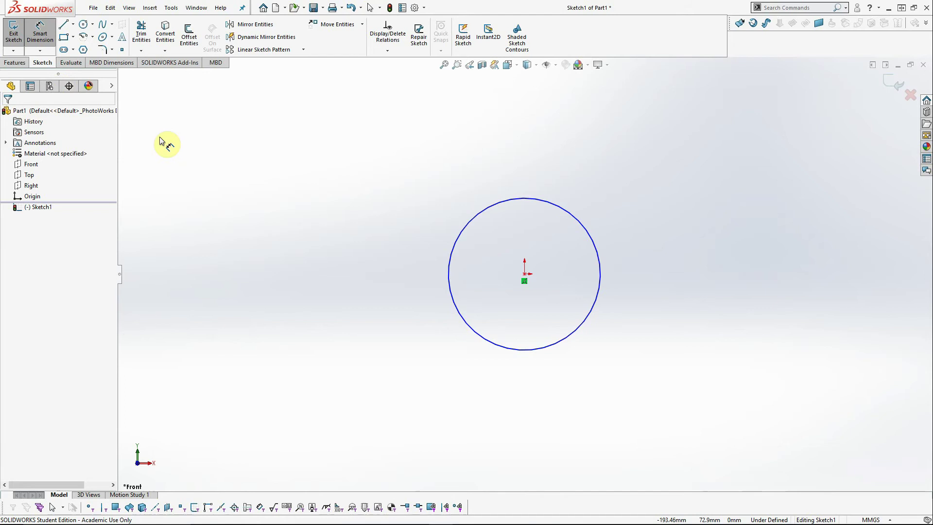
left_click(582, 226)
left_click(660, 192)
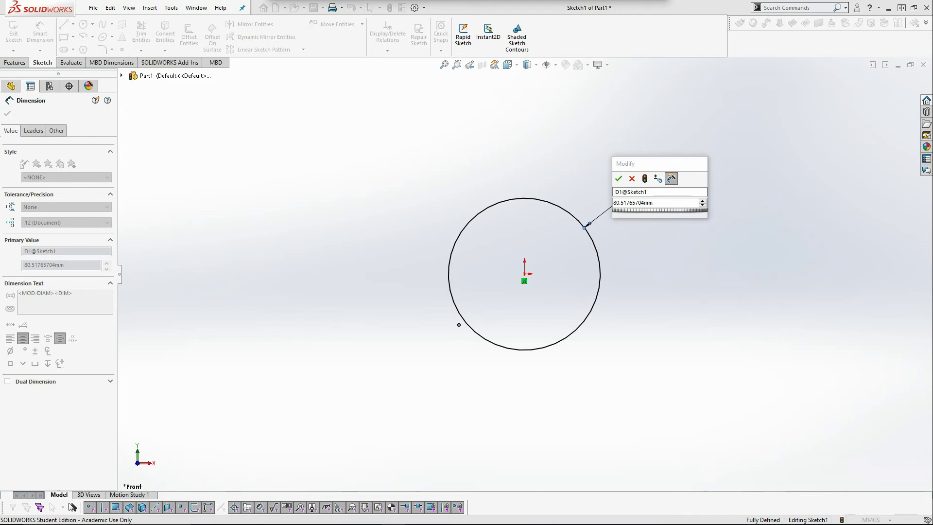
left_click(660, 205)
double_click(633, 208)
type("20")
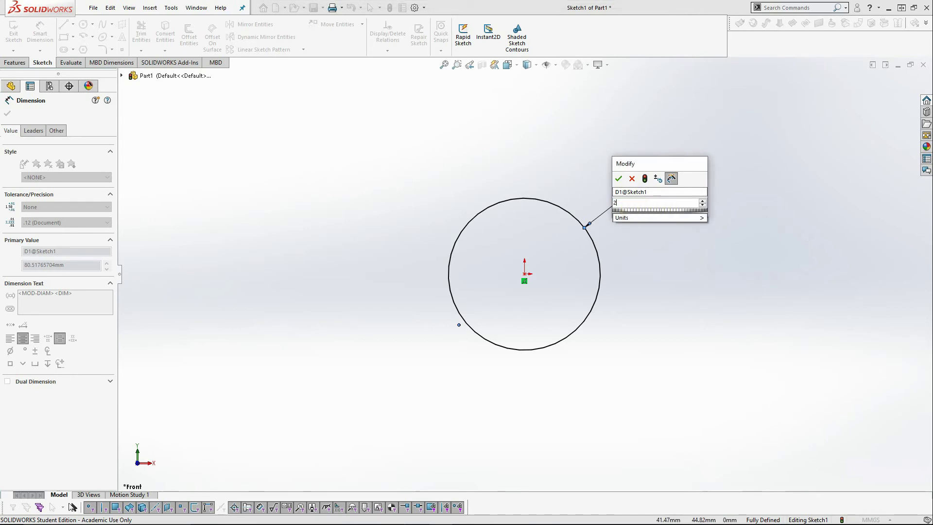
left_click(618, 180)
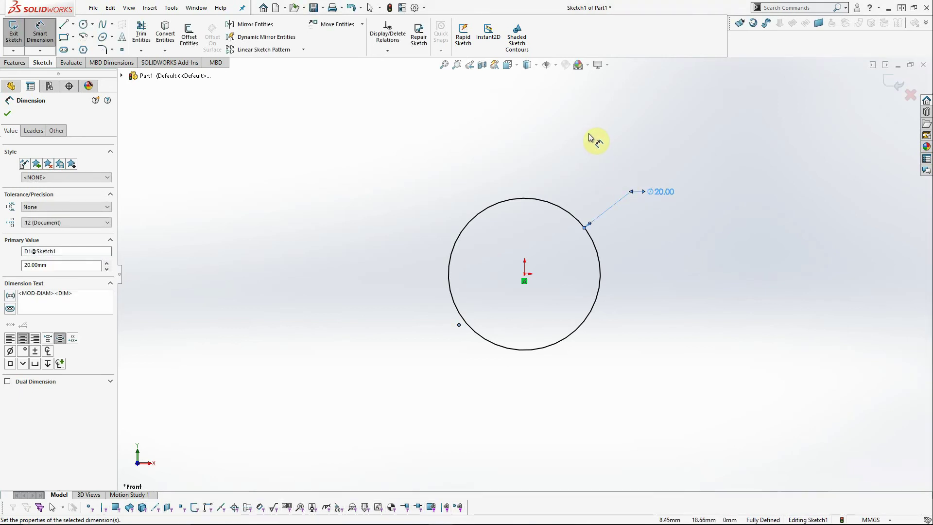
left_click(8, 114)
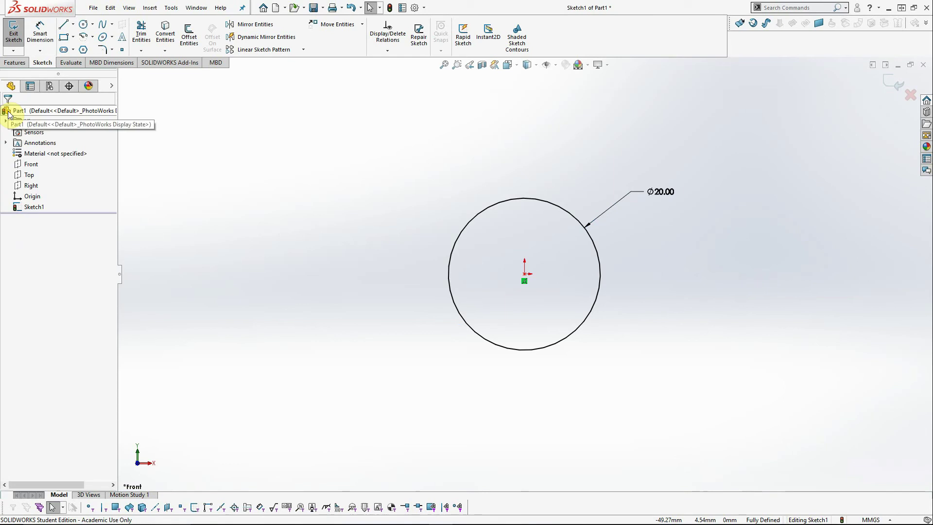
Boss-extrude the Ø20 circle with Mid Plane to a 20 mm depth
left_click(19, 65)
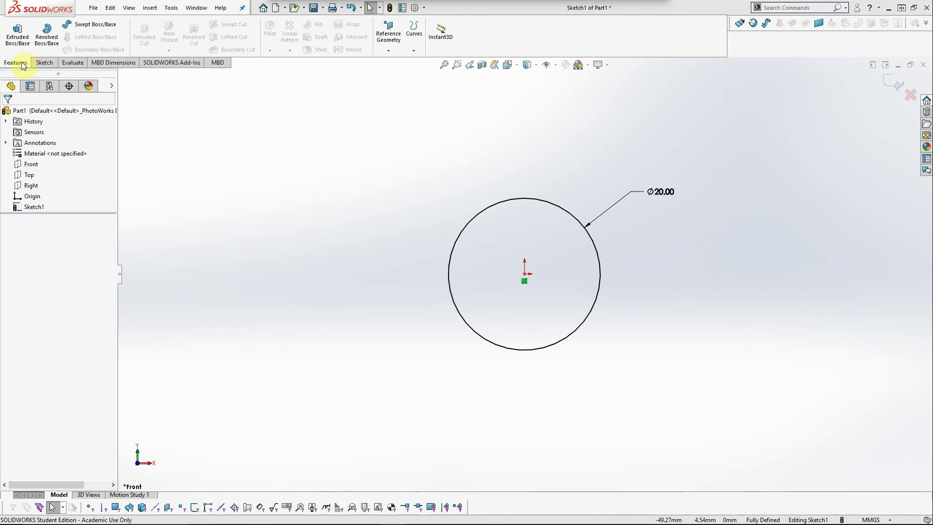
left_click(22, 38)
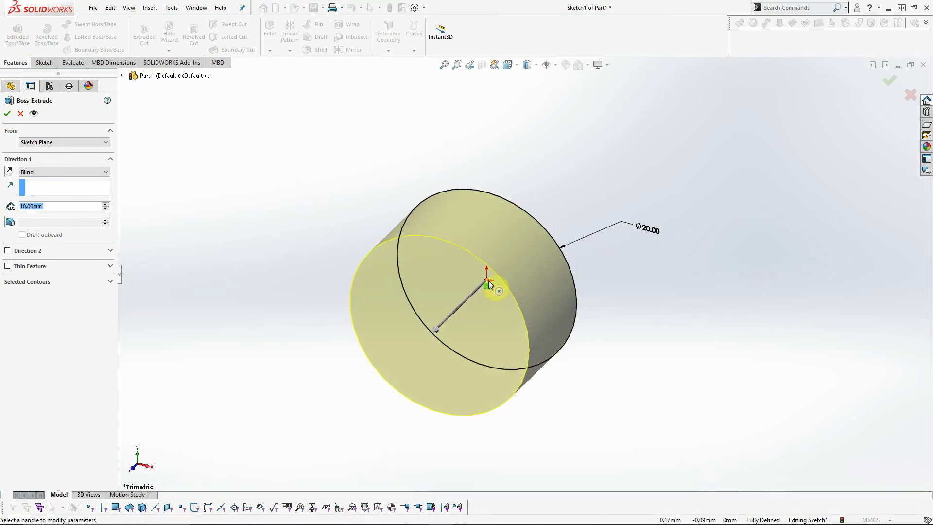
left_click(468, 306)
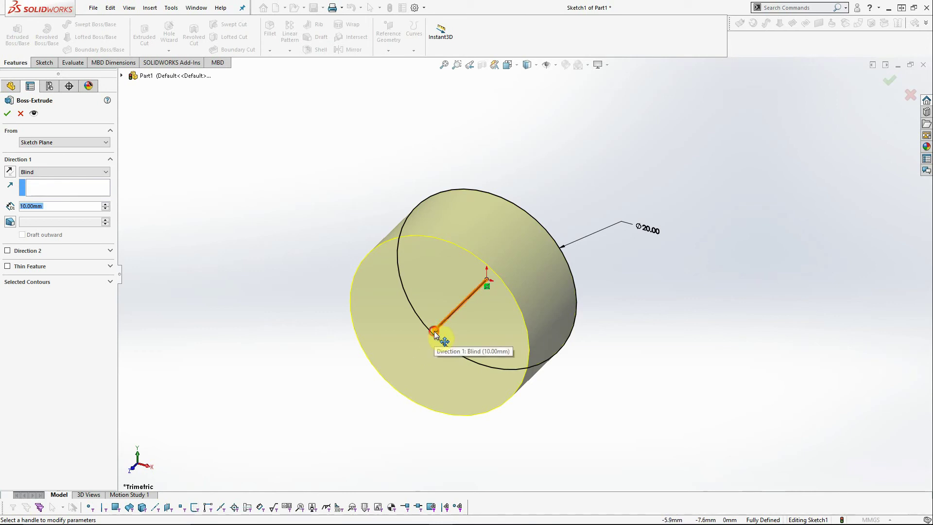
left_click_drag(434, 332, 414, 359)
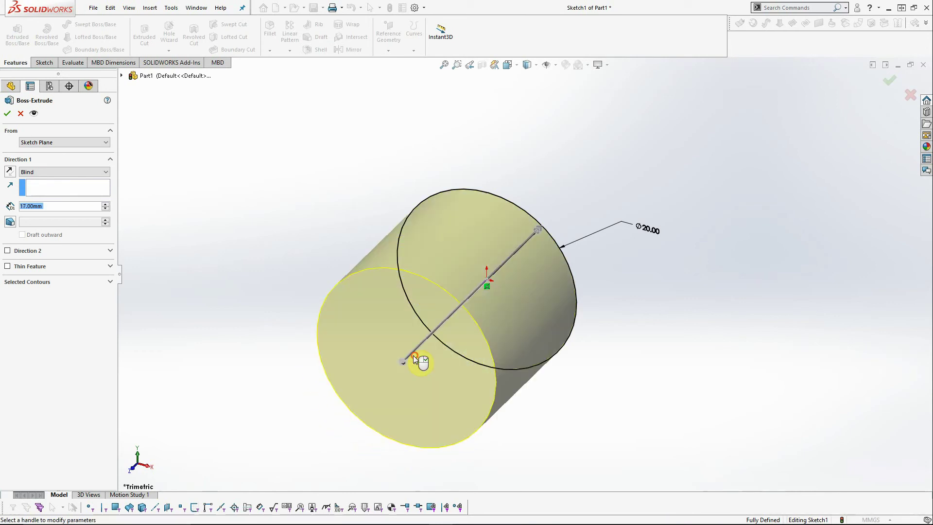
left_click(76, 173)
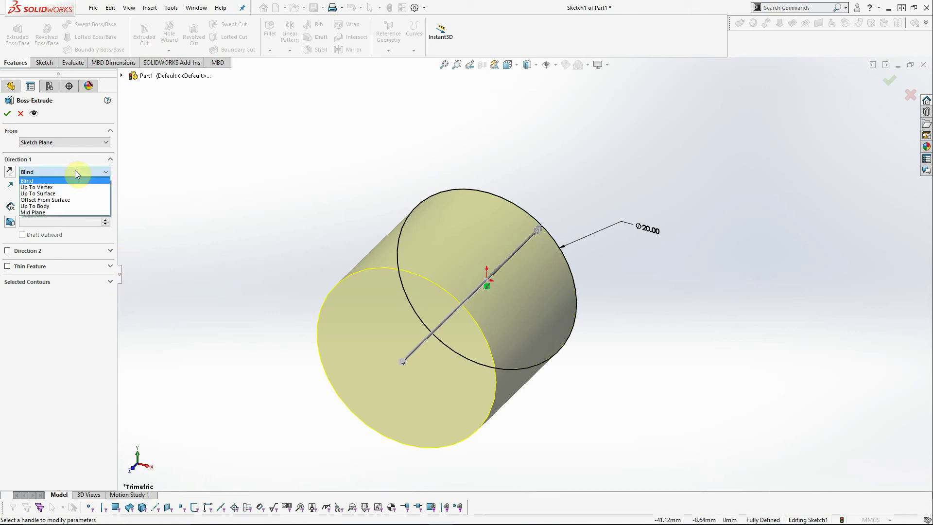
left_click(65, 215)
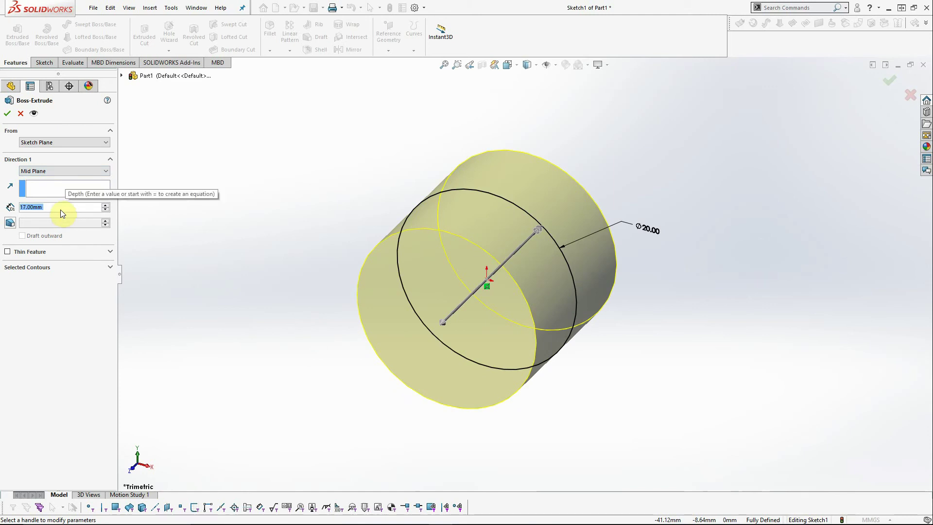
type("20")
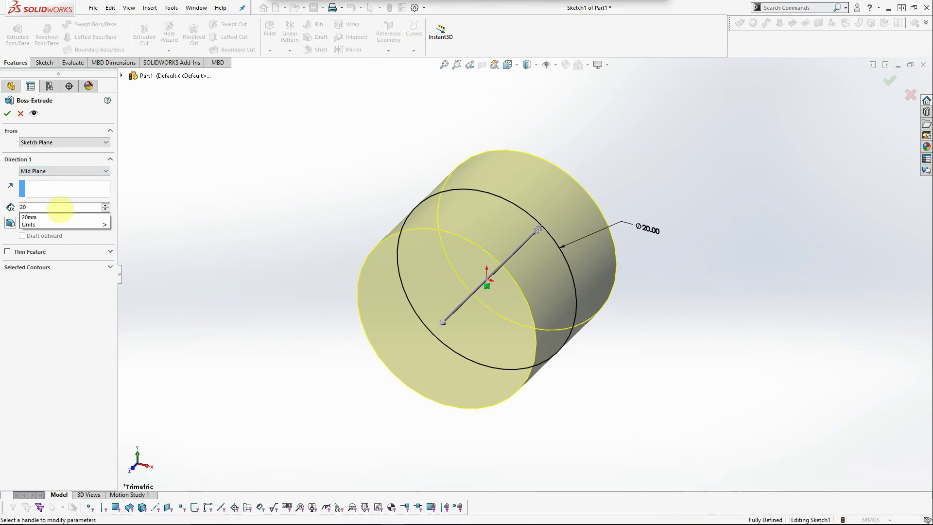
key("Return")
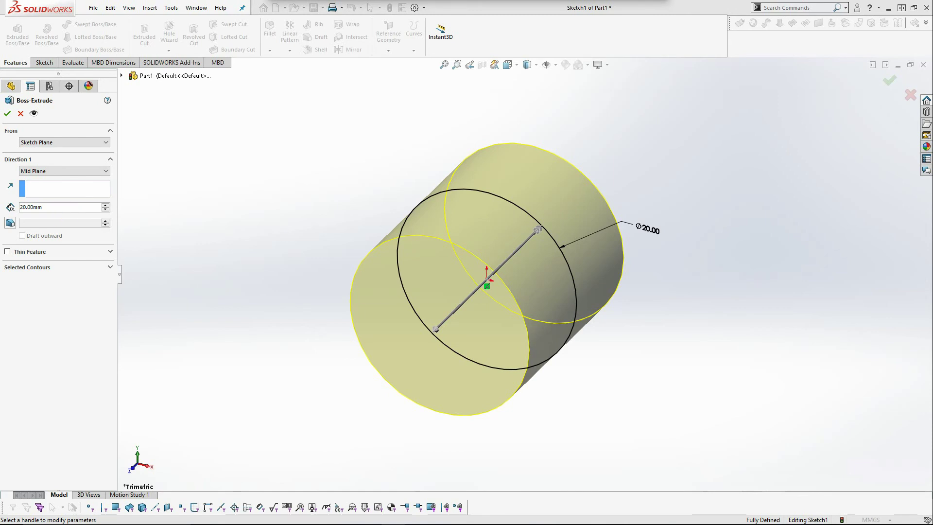
left_click(6, 114)
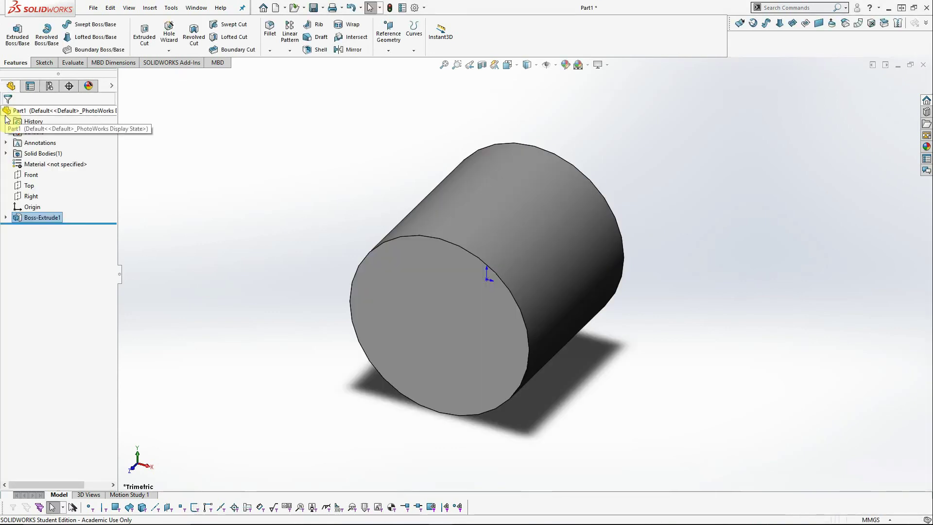
Edit Sketch1 under Boss-Extrude1 and change the circle's diameter from 20 to 40 mm
left_click(5, 218)
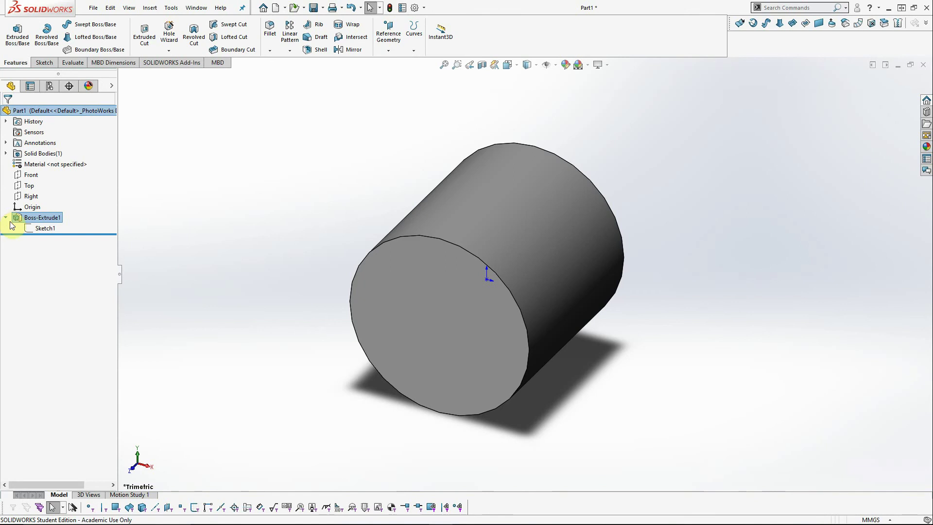
right_click(41, 233)
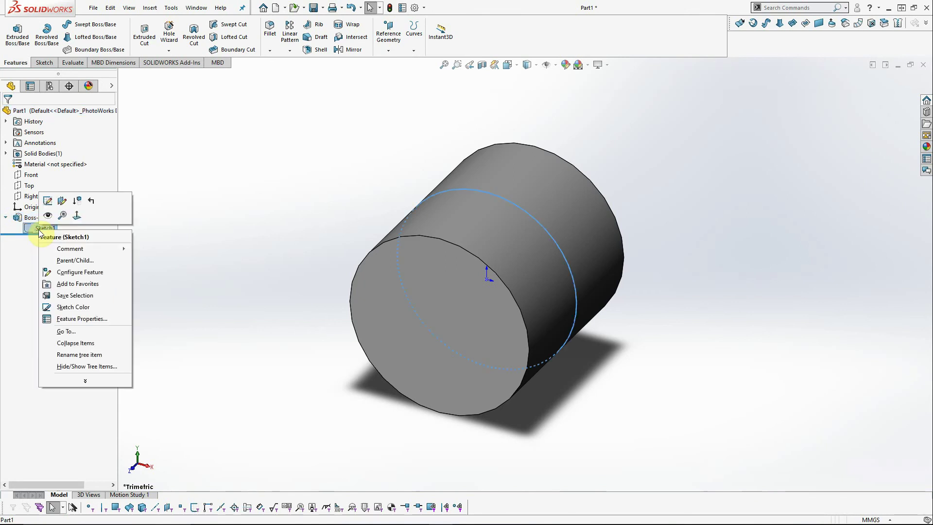
left_click(48, 202)
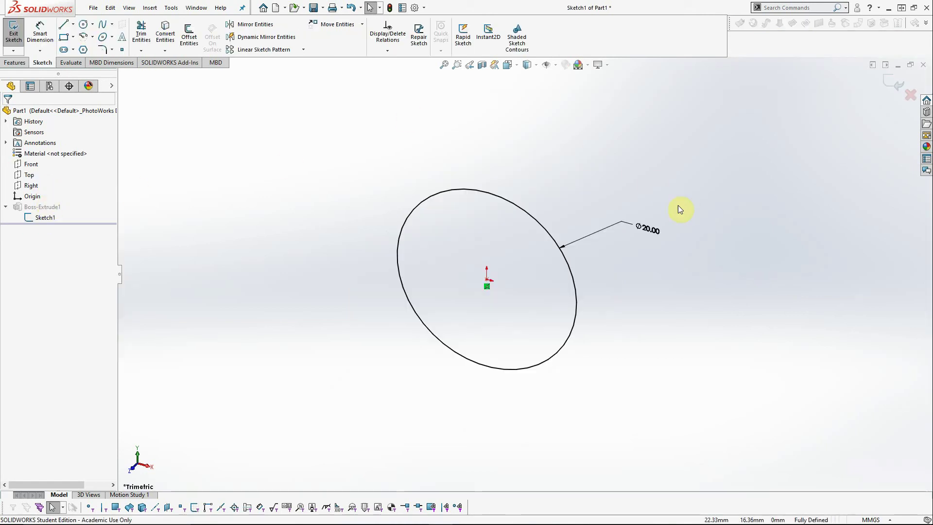
left_click(653, 233)
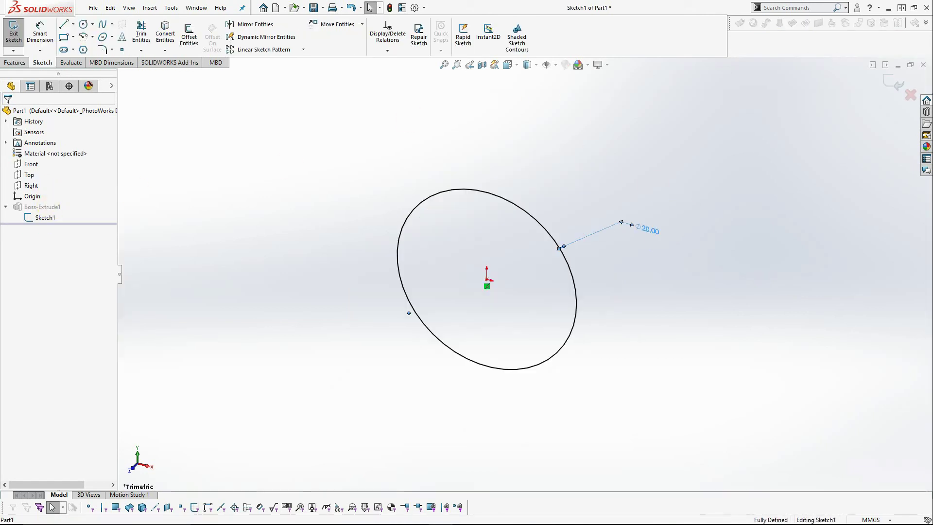
double_click(655, 231)
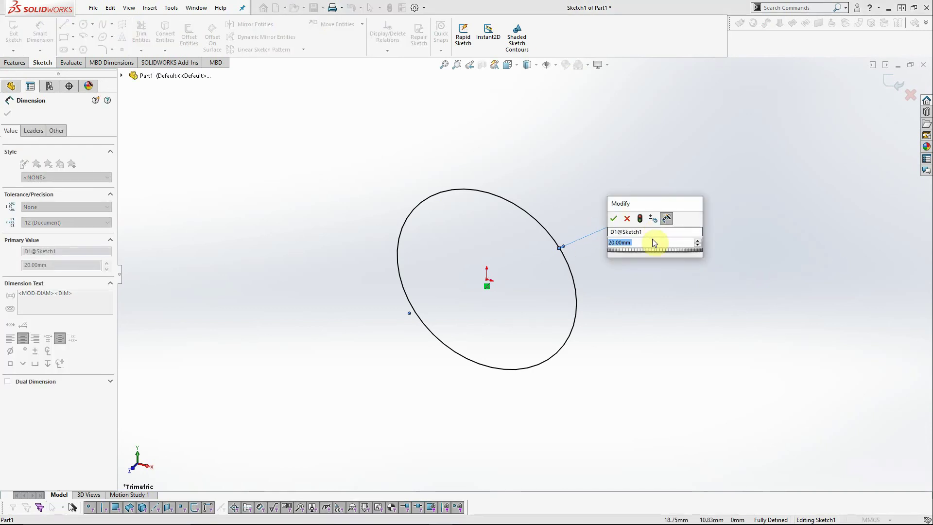
type("40")
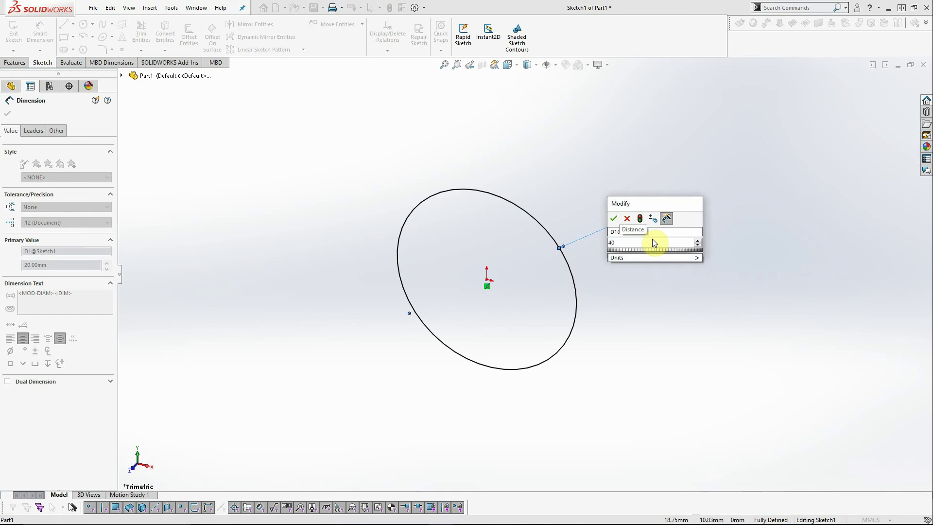
left_click(615, 220)
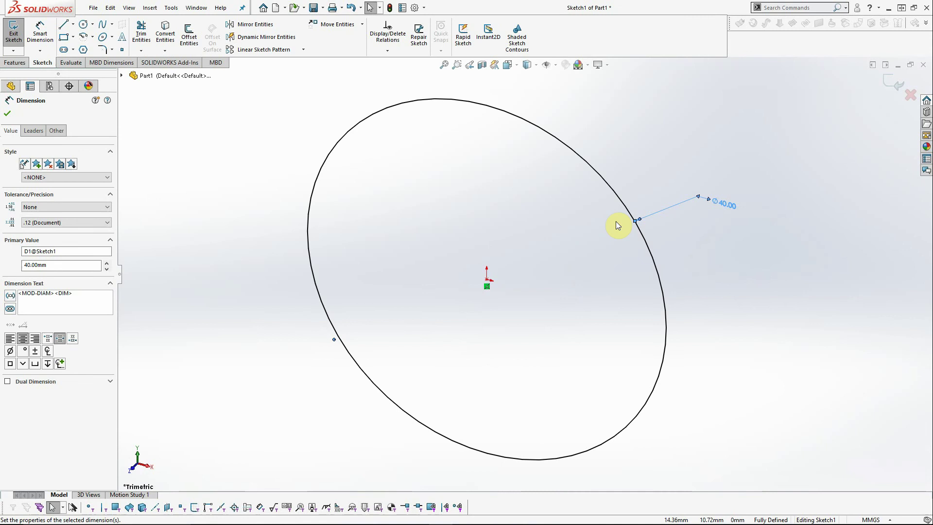
left_click(8, 115)
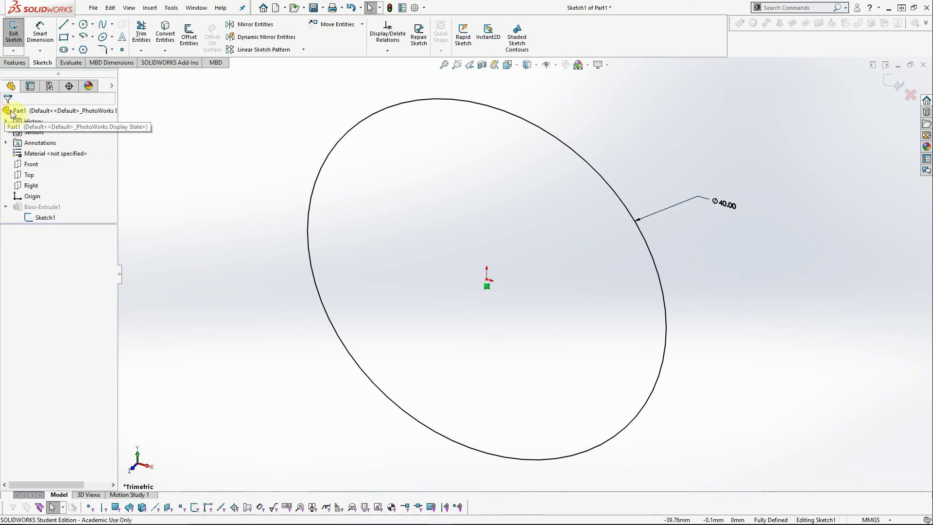
Exit the sketch to rebuild the 40 mm cylinder, then open and dismiss the Edit menu
left_click(10, 37)
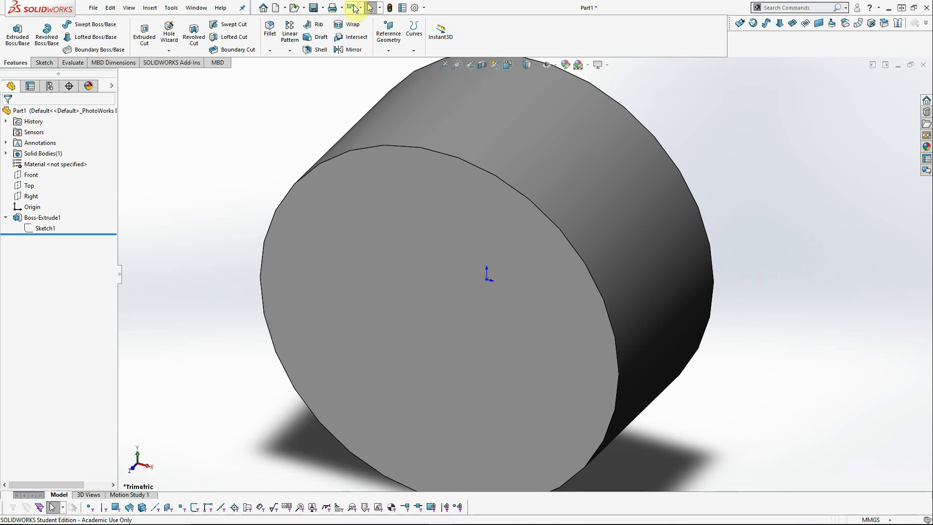
left_click(111, 8)
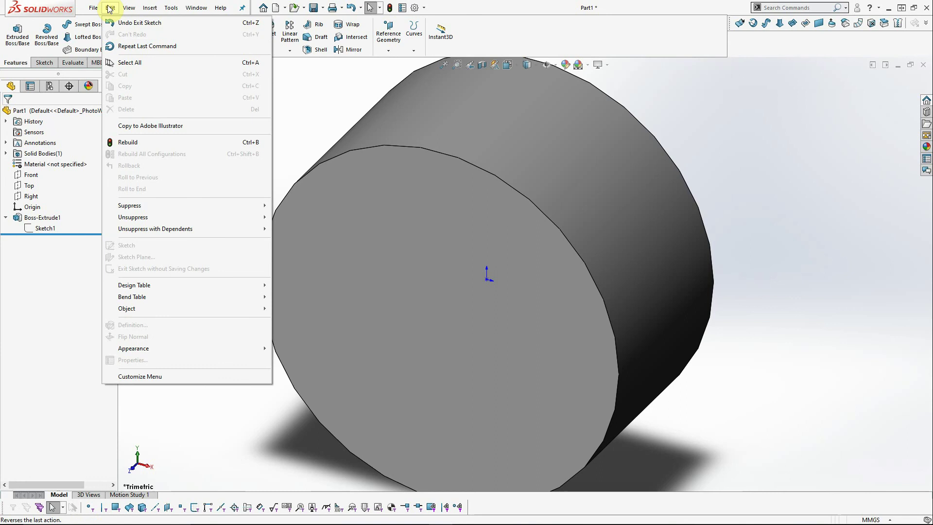
left_click(116, 10)
left_click(116, 10)
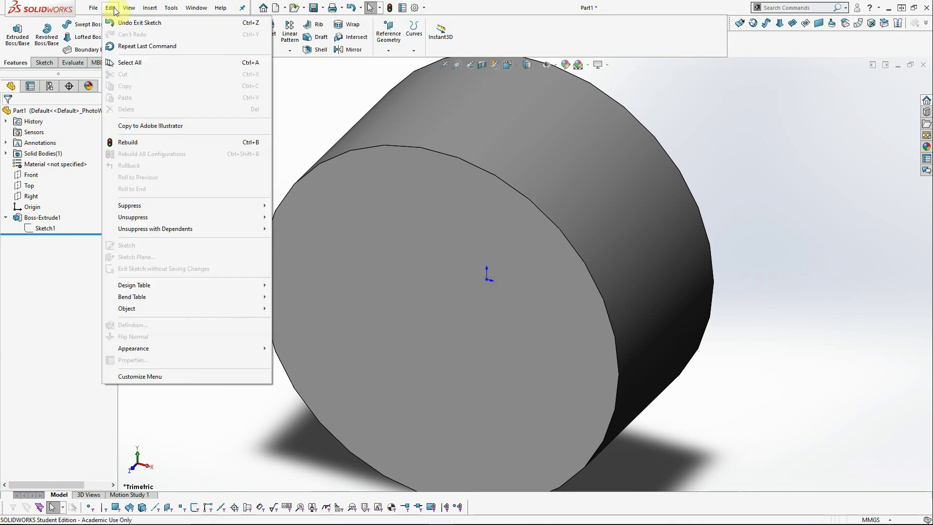
left_click(114, 10)
left_click(112, 8)
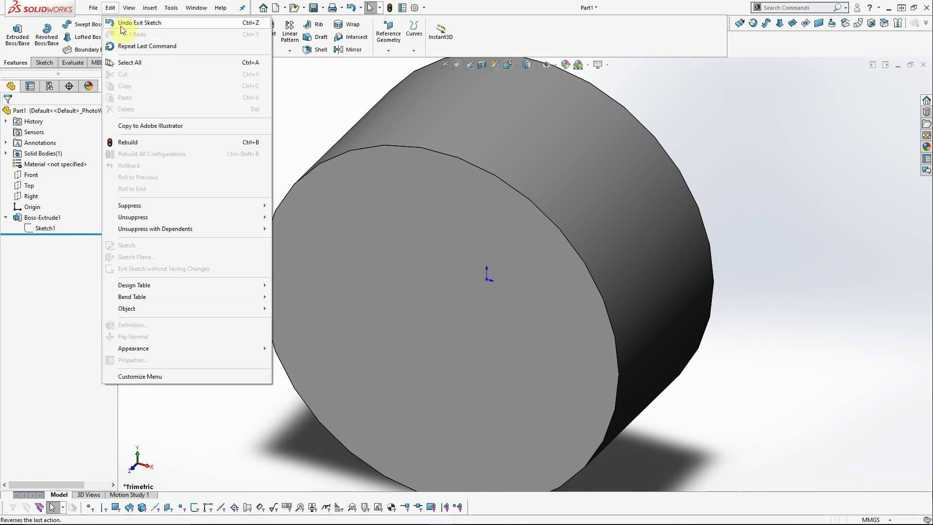
left_click(292, 102)
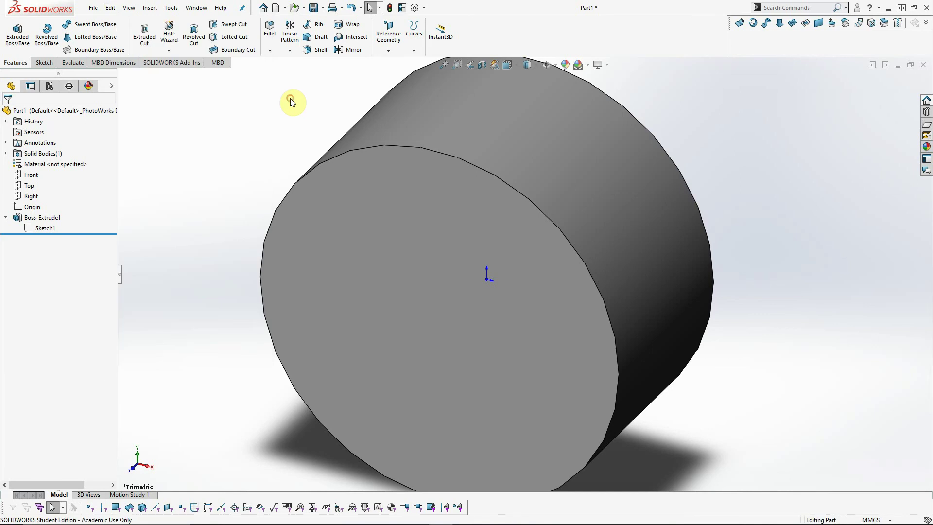
Undo twice to restore the 20 mm diameter, then exit the sketch
key("ctrl+z")
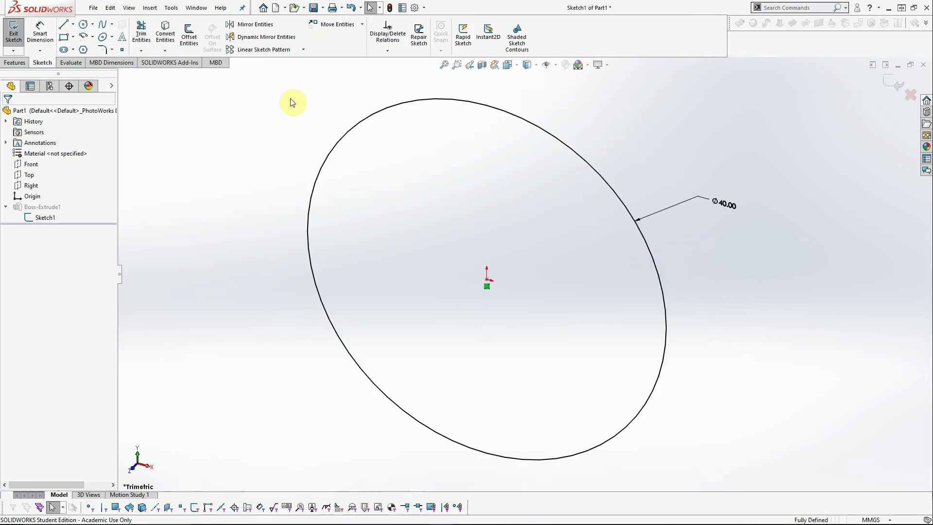
key("ctrl+z")
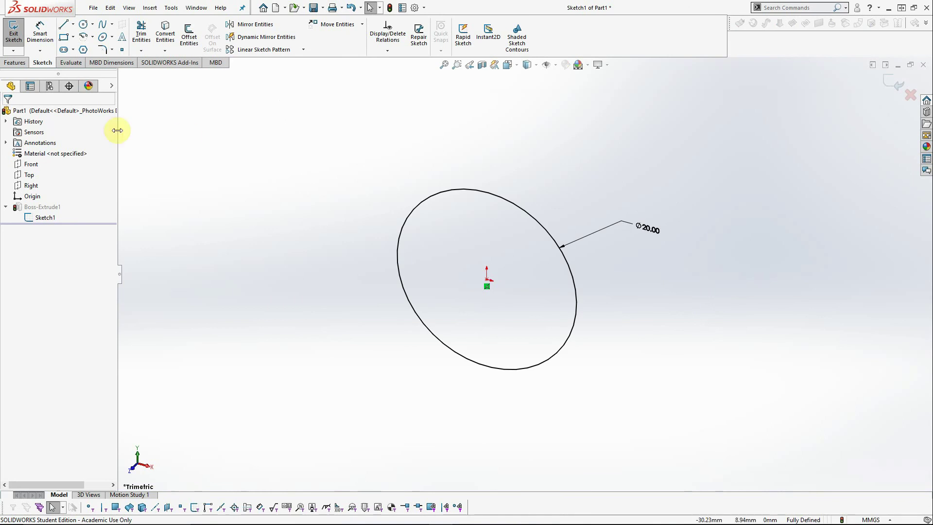
left_click(13, 34)
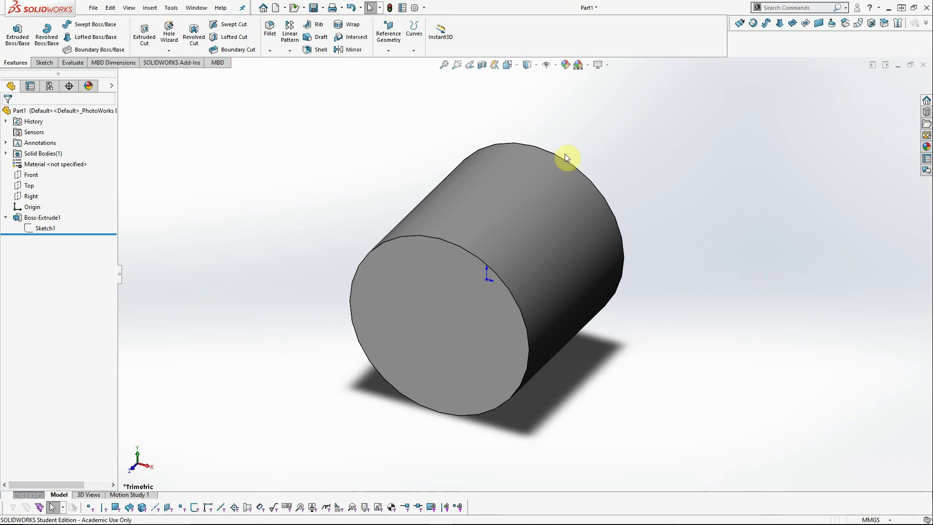
Move Sketch1 onto the Top plane with Edit Sketch Plane so the cylinder stands upright
right_click(40, 231)
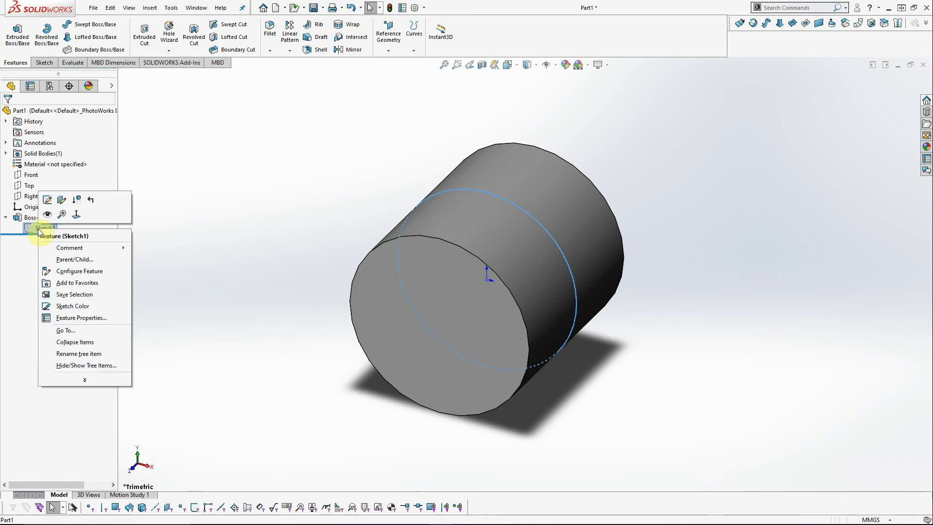
left_click(63, 200)
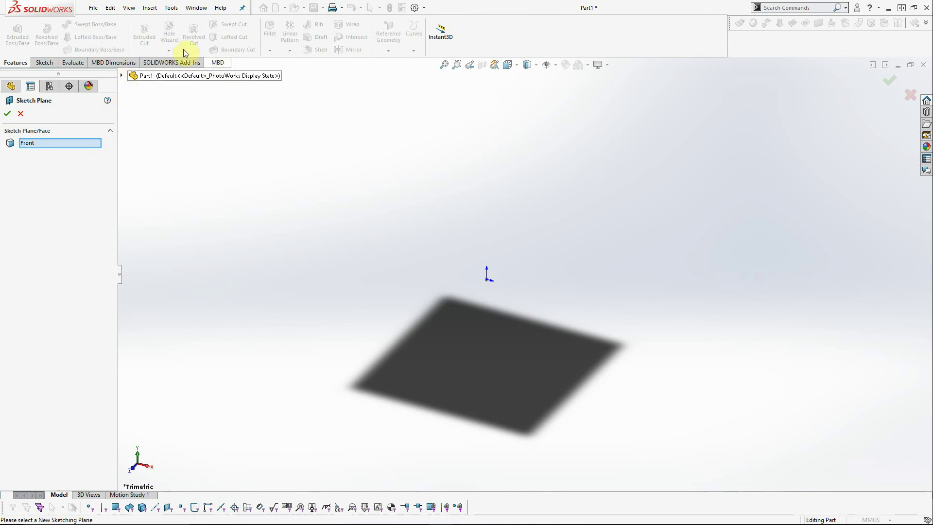
left_click(121, 76)
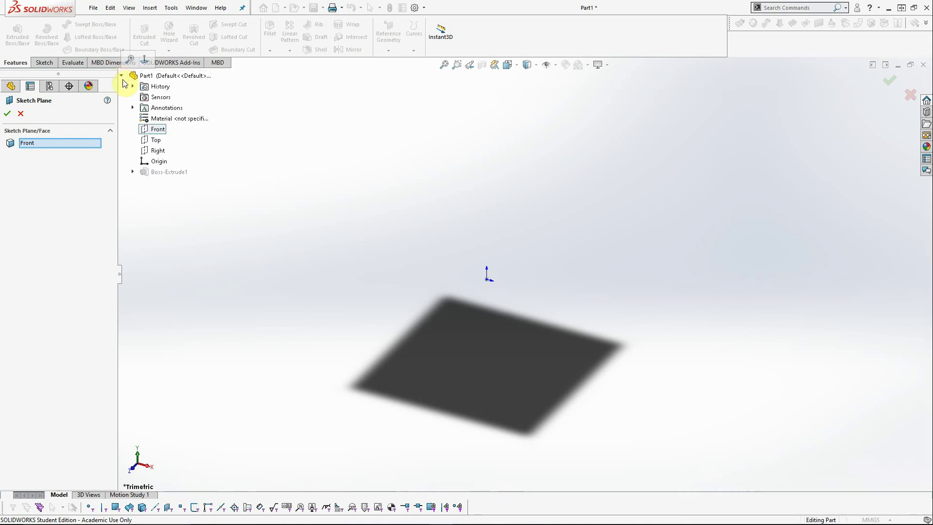
left_click(155, 142)
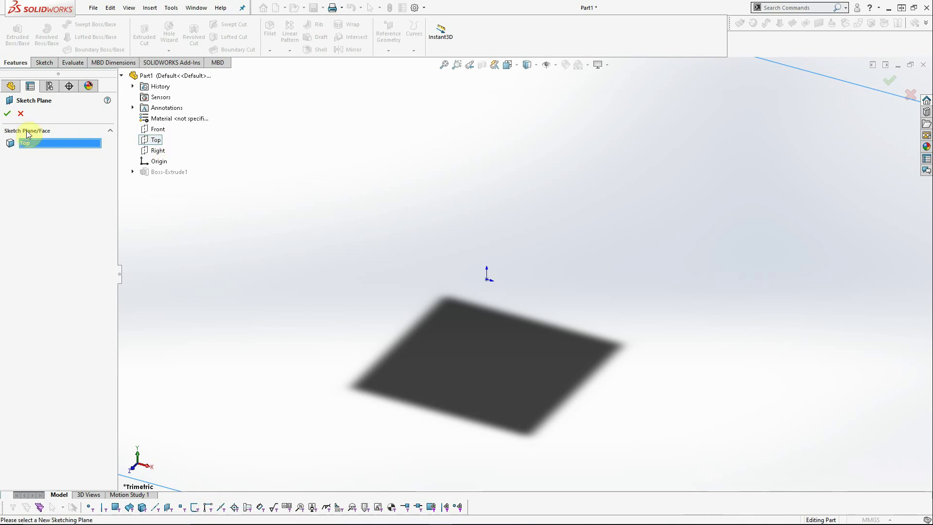
left_click(8, 115)
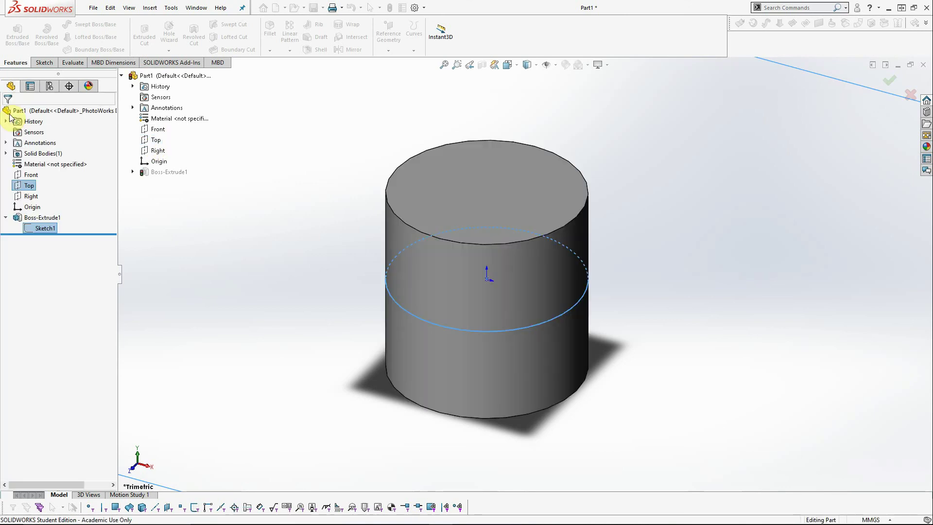
Undo Sketch1's move to the Top plane so the cylinder lies sideways again
left_click(43, 231)
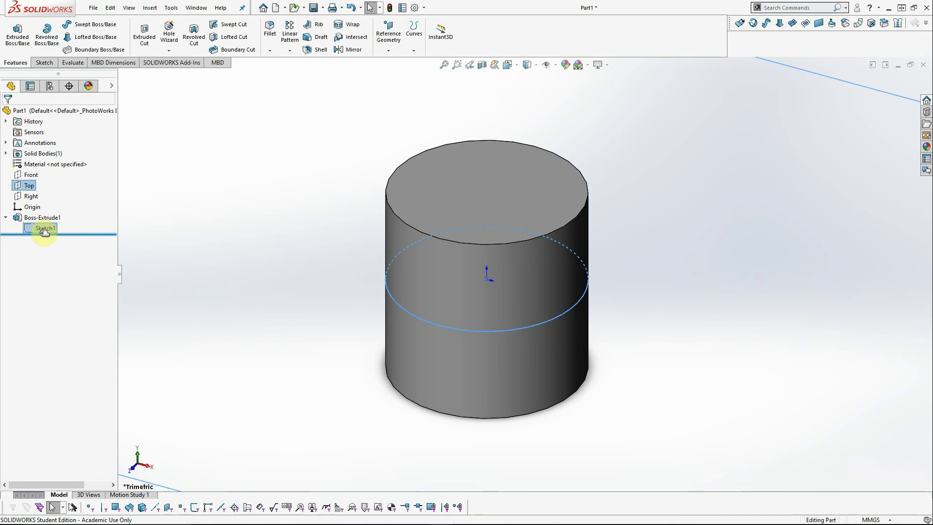
key("ctrl+b")
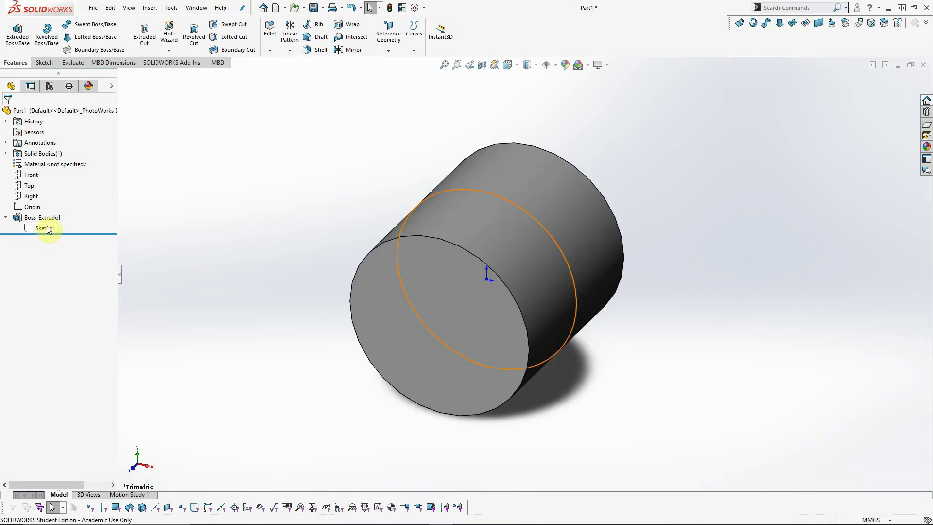
right_click(44, 231)
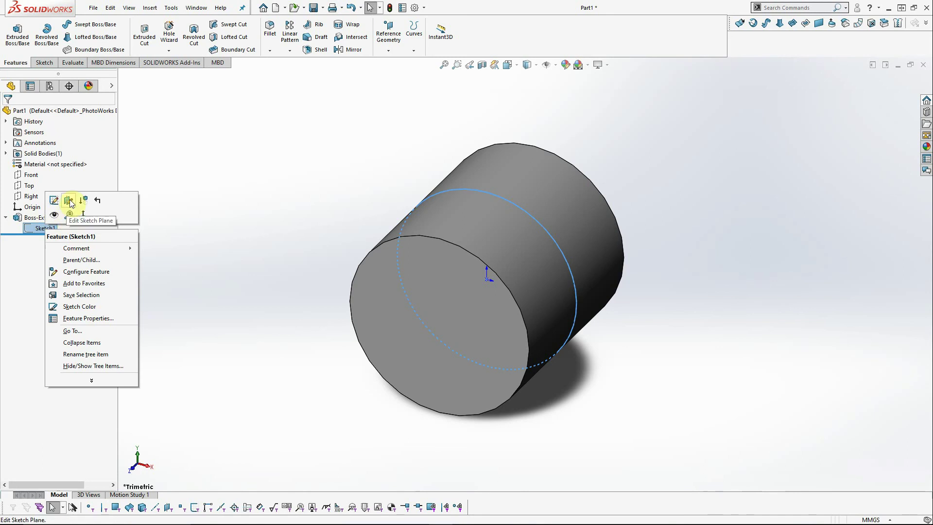
left_click(216, 281)
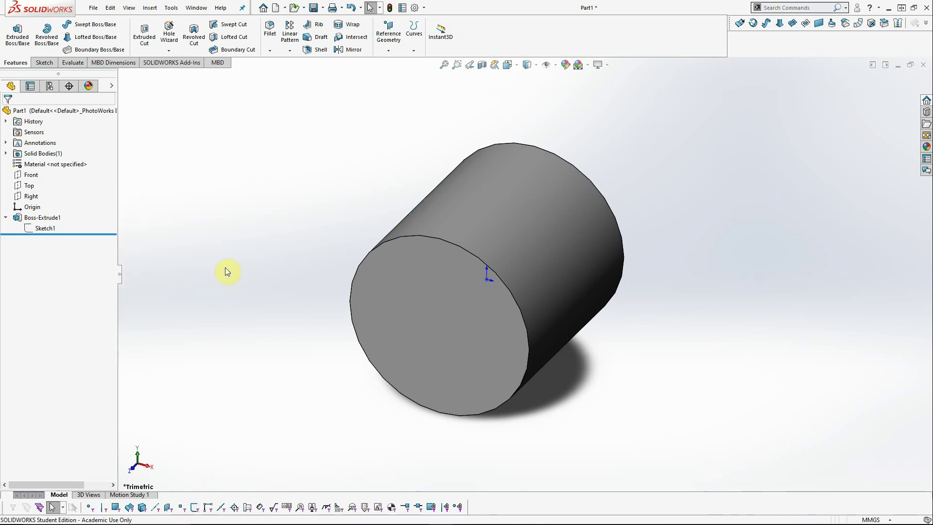